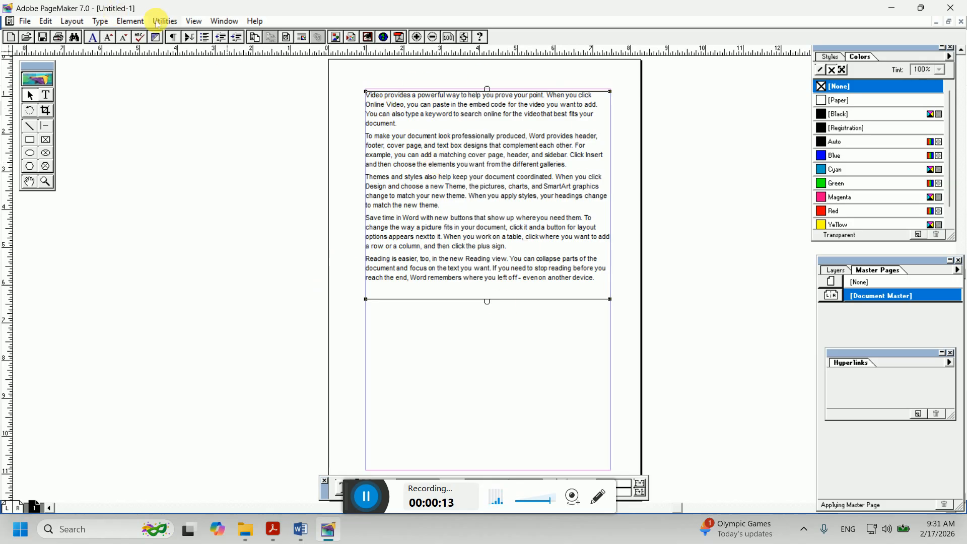
Turn Display Master Items off and back on
click(135, 21)
mouse_move(174, 23)
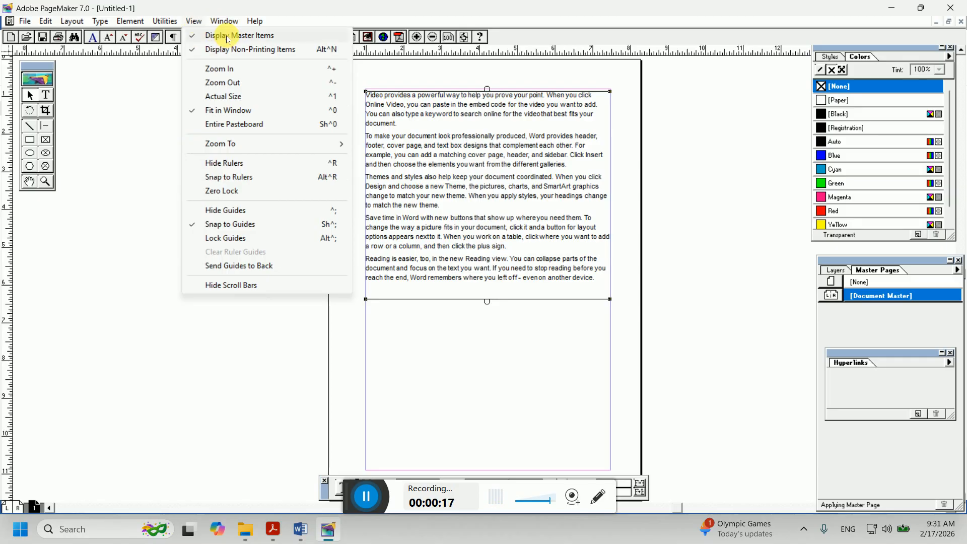
click(227, 36)
click(194, 21)
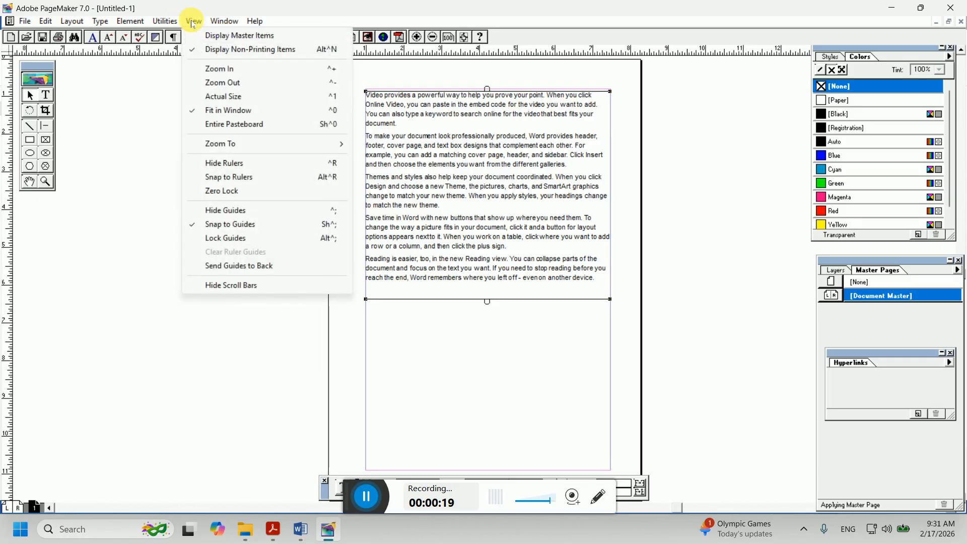
click(228, 40)
click(195, 21)
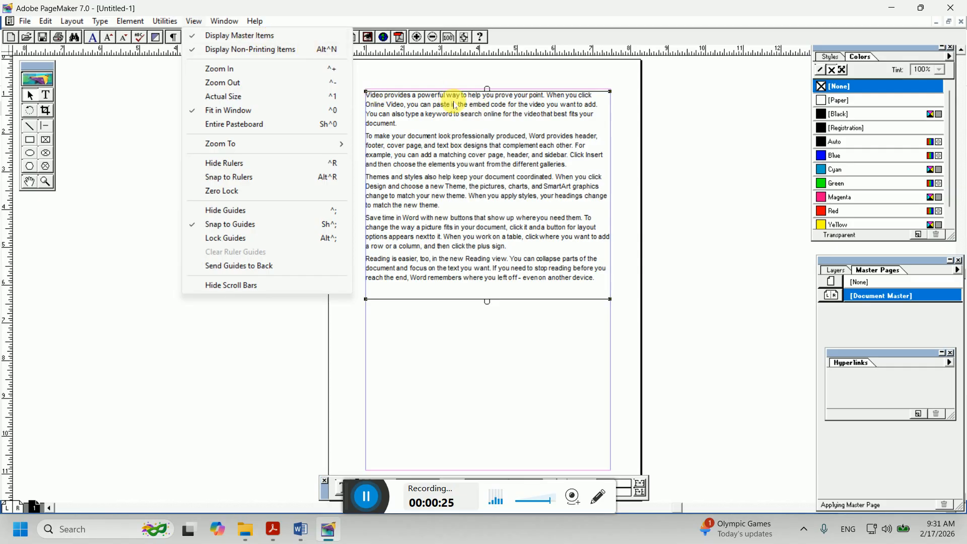
click(30, 94)
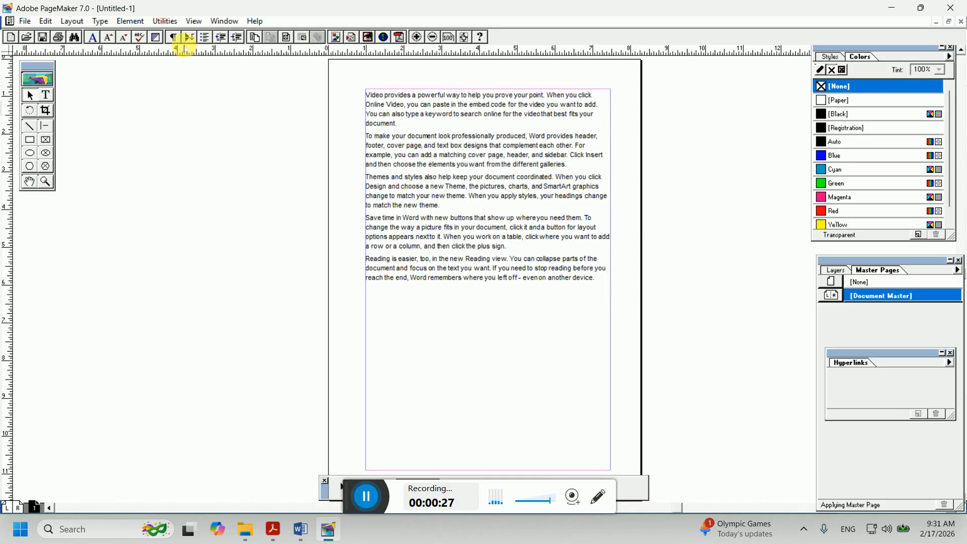
click(225, 21)
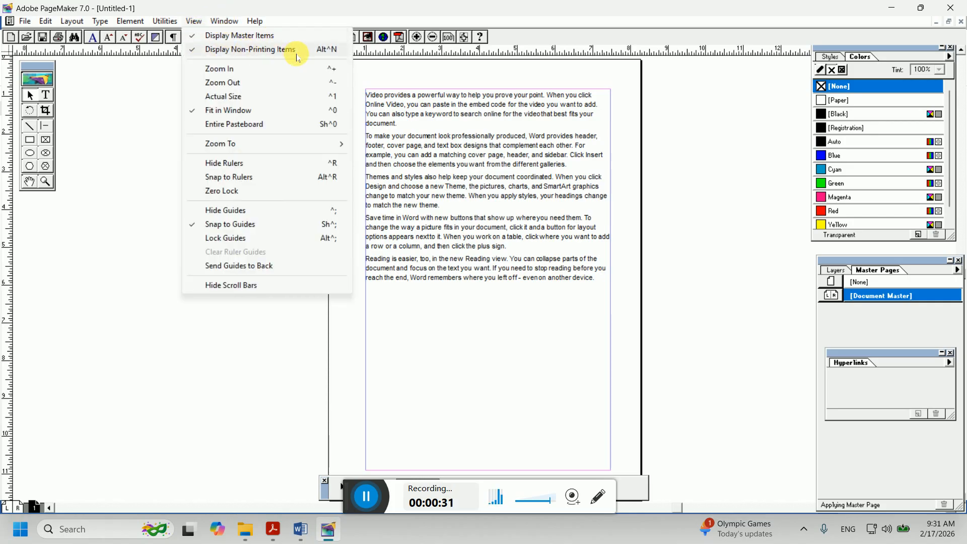
click(245, 203)
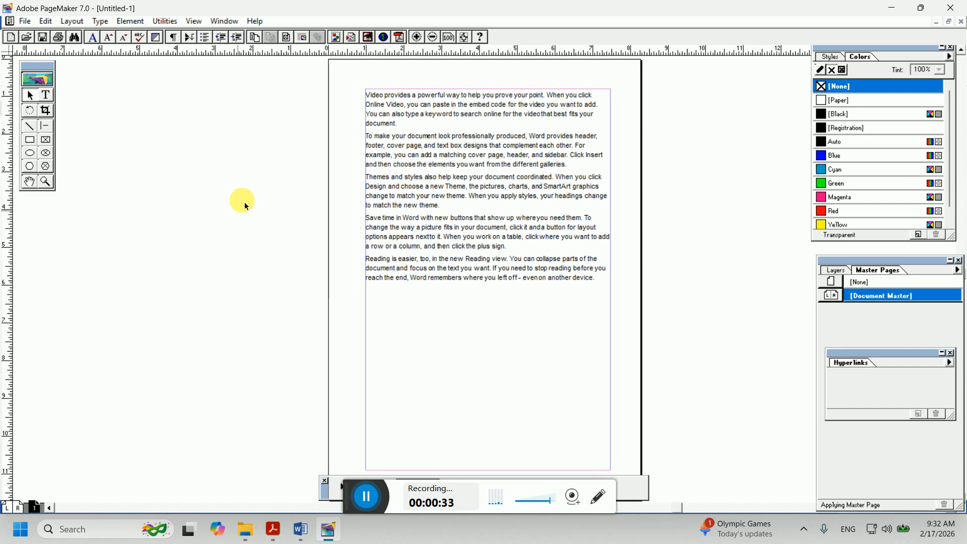
Select the text block and zoom in on it twice
click(398, 106)
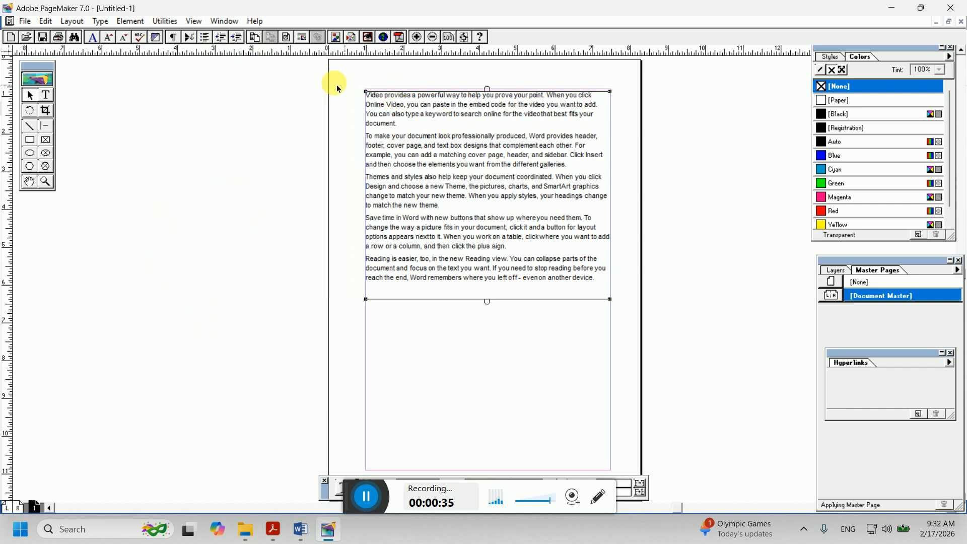
click(197, 21)
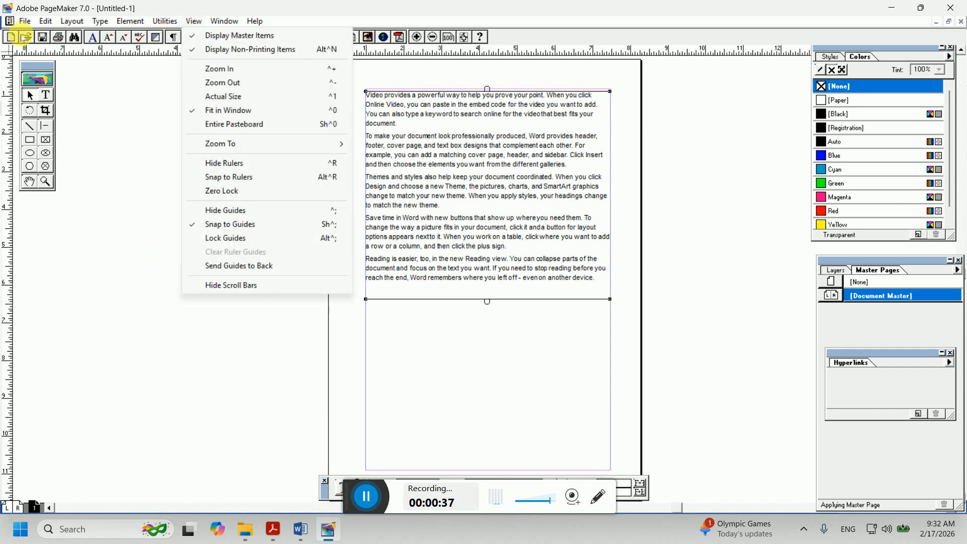
mouse_move(220, 20)
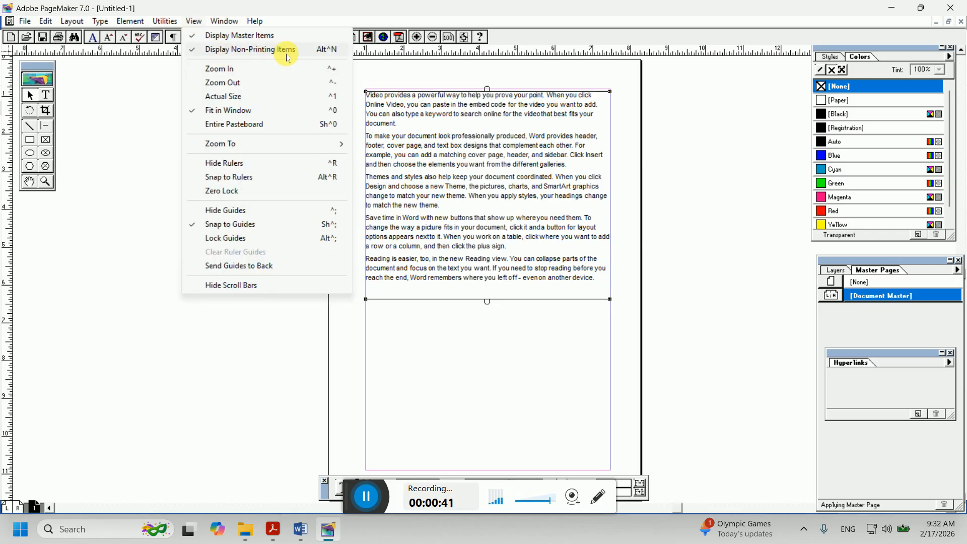
click(248, 74)
click(195, 21)
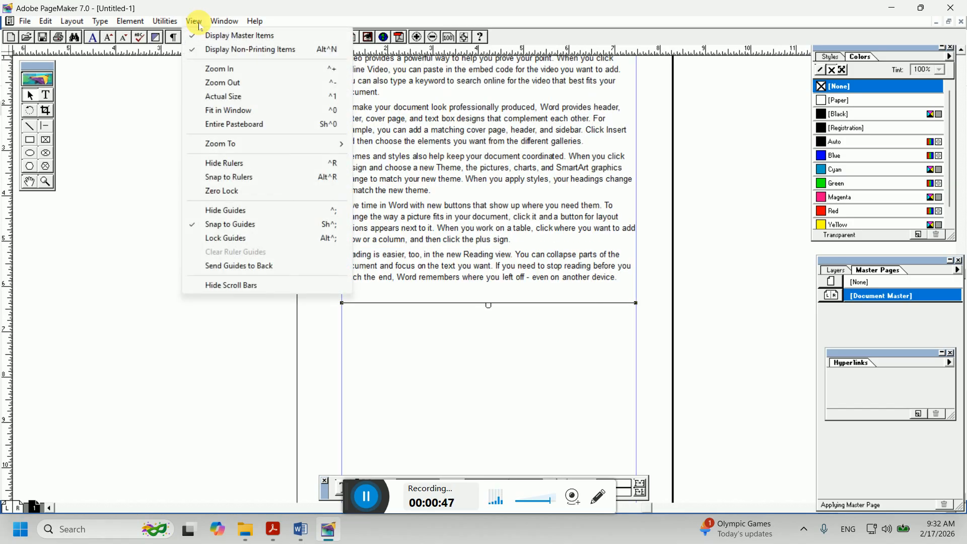
click(207, 69)
Zoom out once, then switch to Actual Size view
click(194, 21)
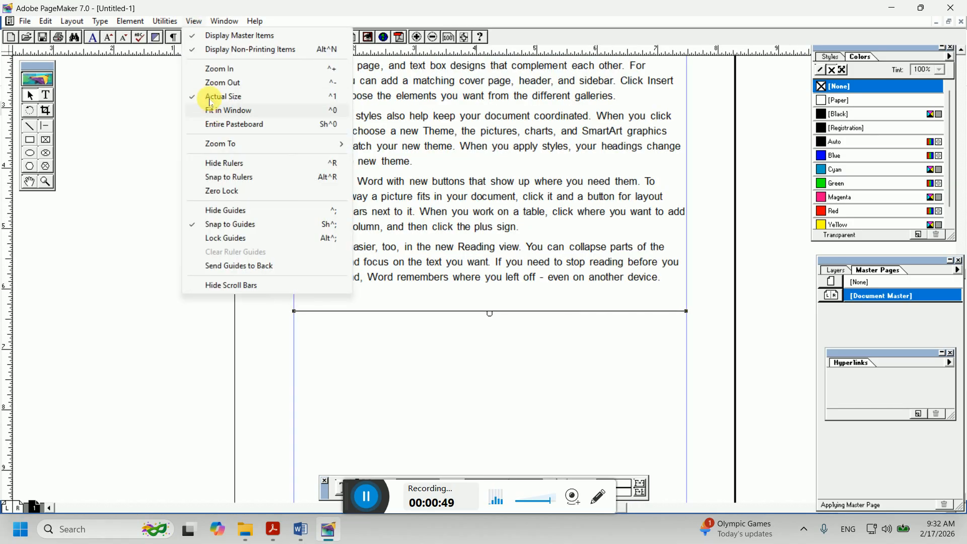
click(209, 81)
click(195, 21)
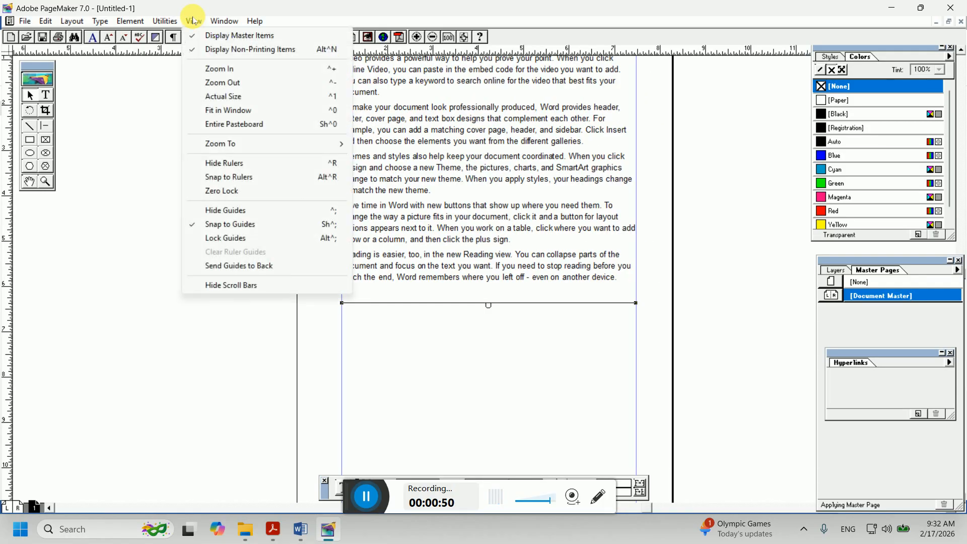
click(230, 101)
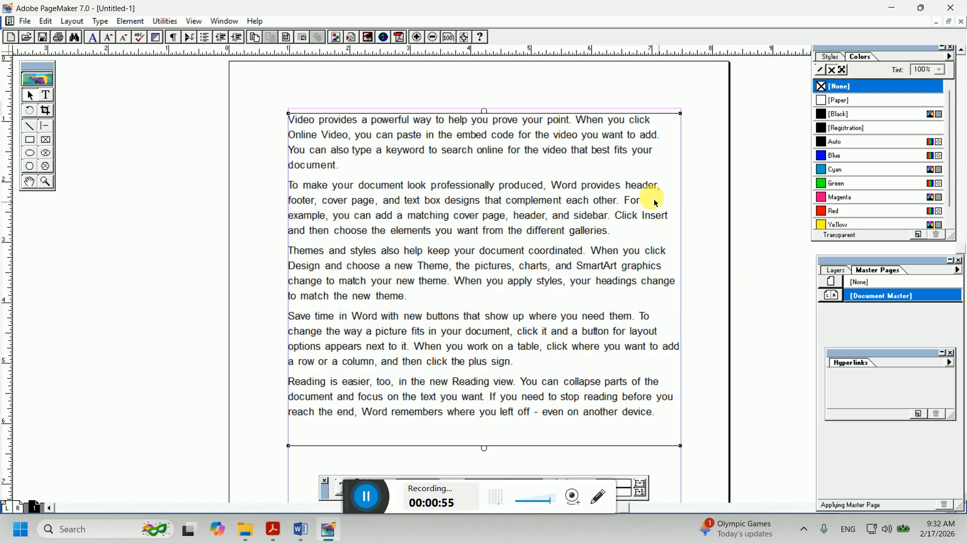
Fit the page in the window, then view the entire pasteboard
click(194, 21)
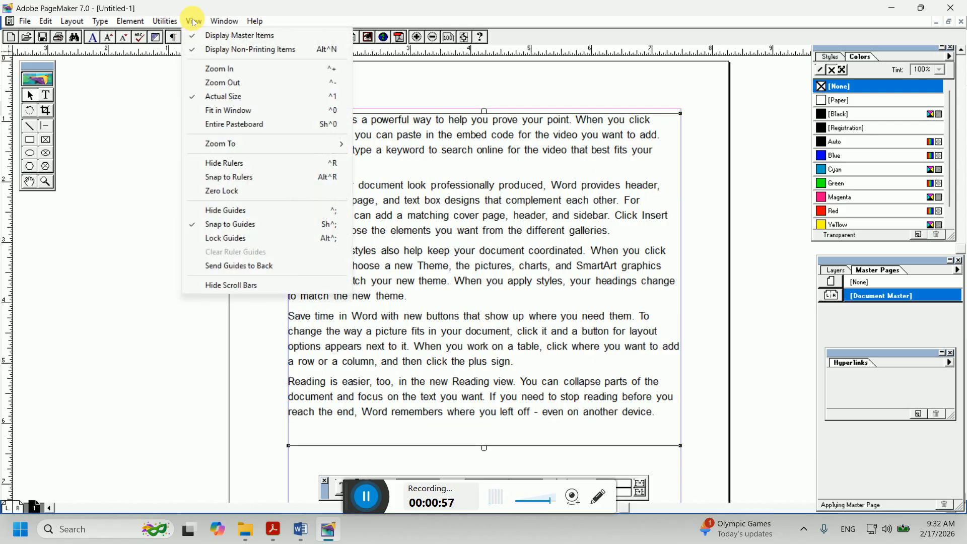
click(230, 112)
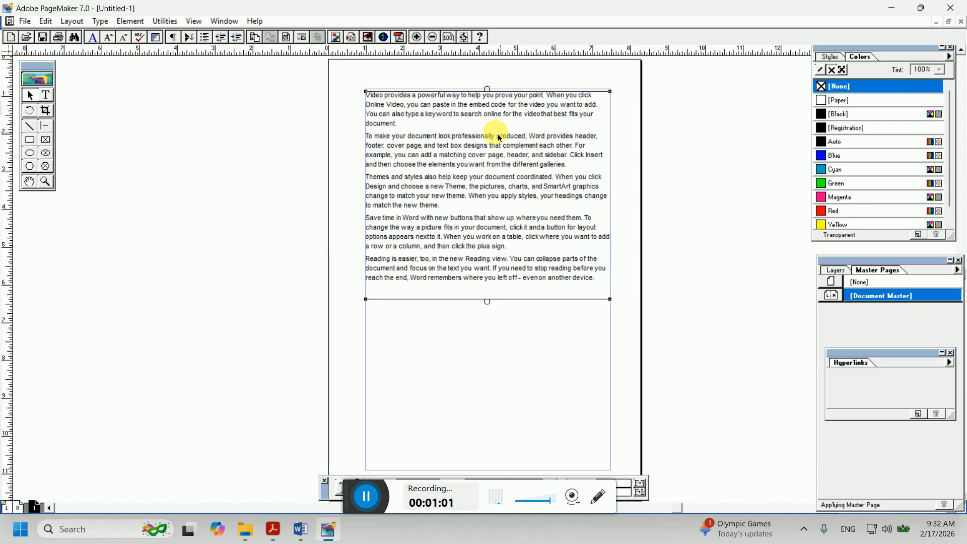
click(193, 23)
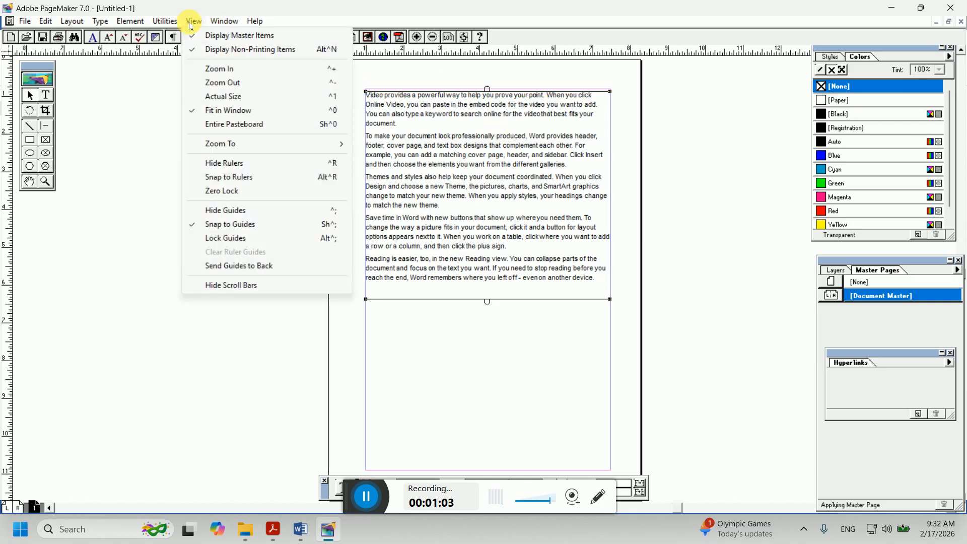
click(221, 128)
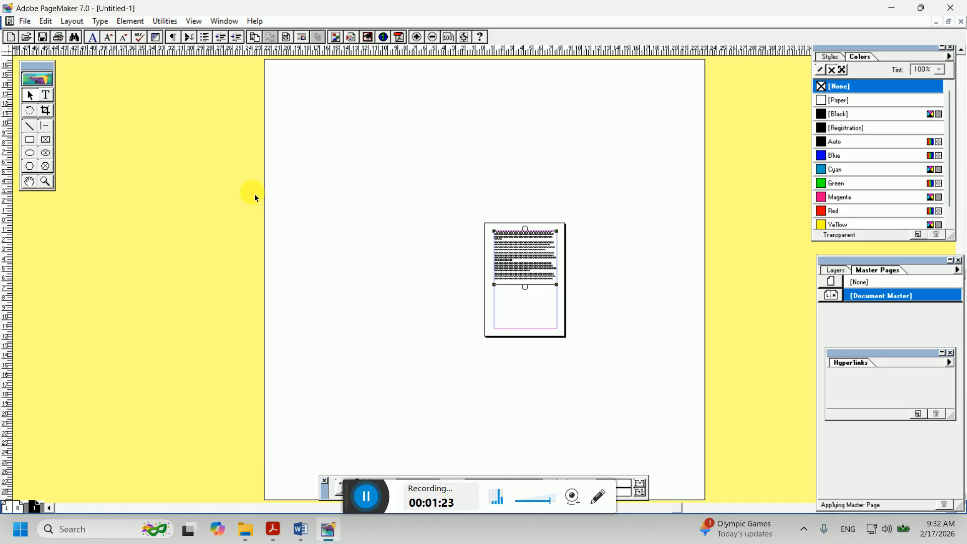
Deselect the text block and zoom the view to 25% size
click(194, 21)
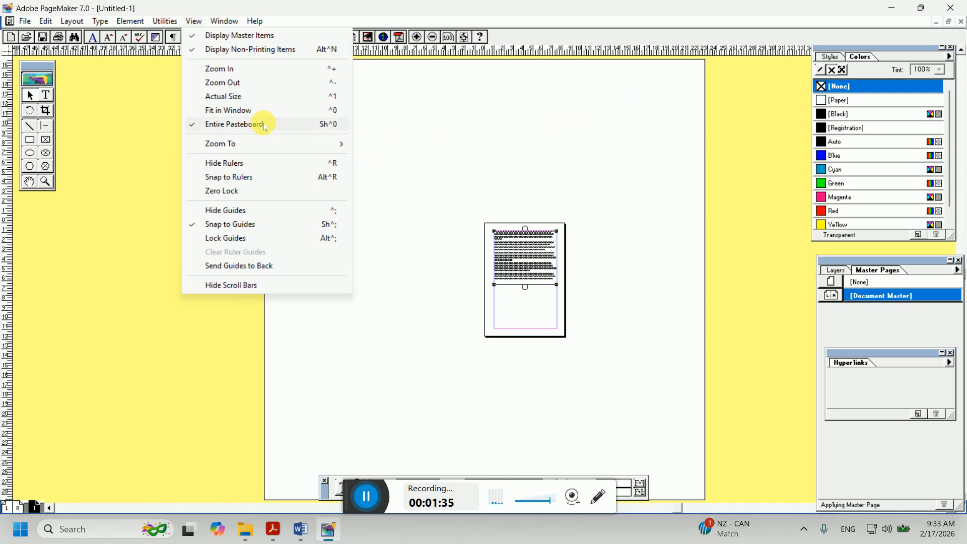
mouse_move(233, 148)
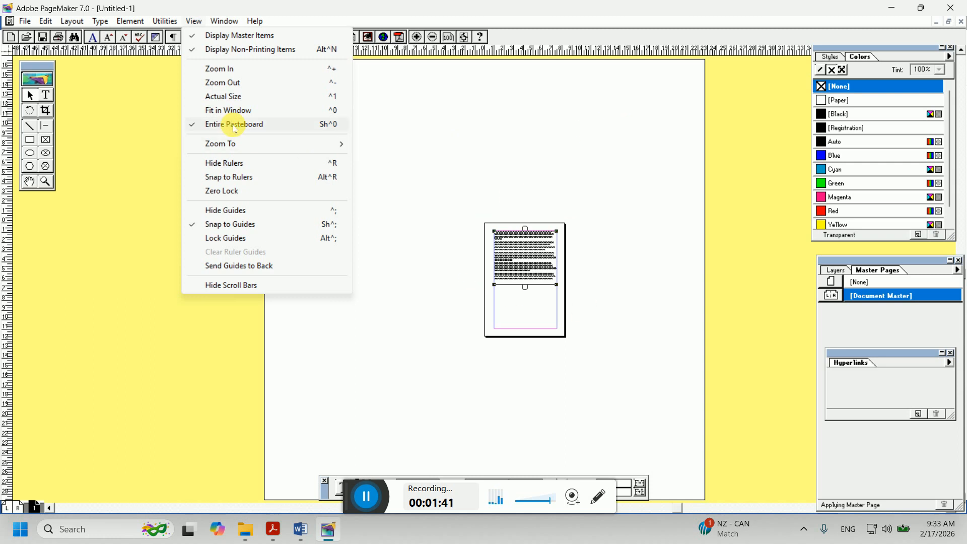
click(316, 361)
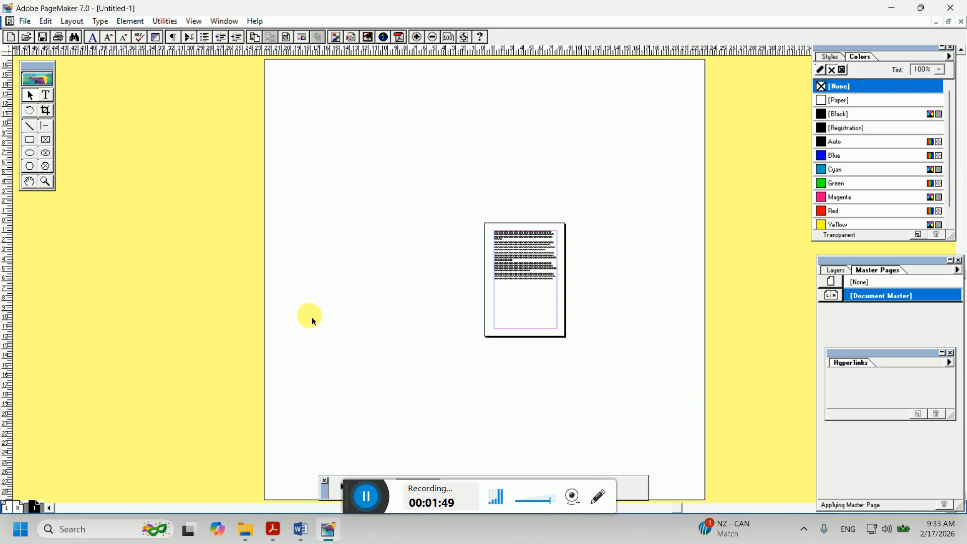
click(194, 21)
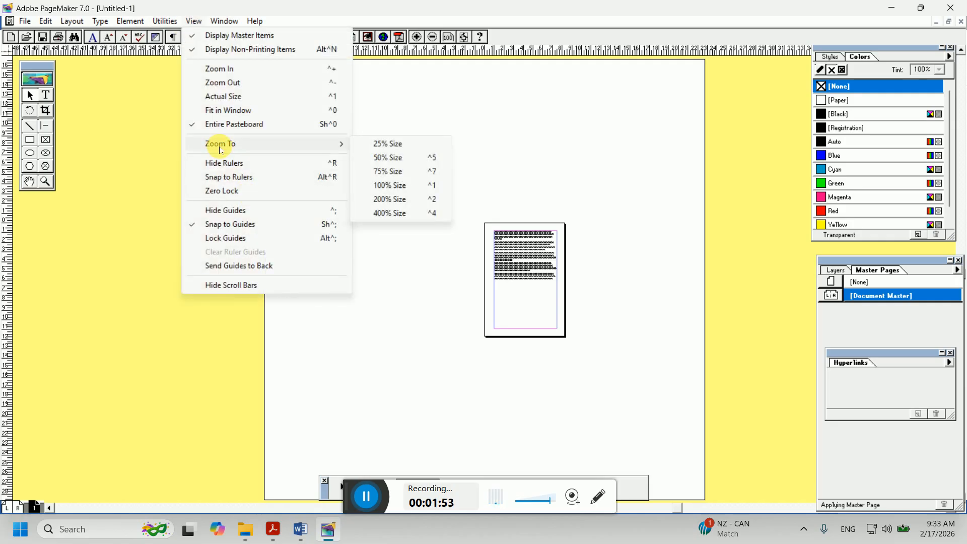
click(395, 144)
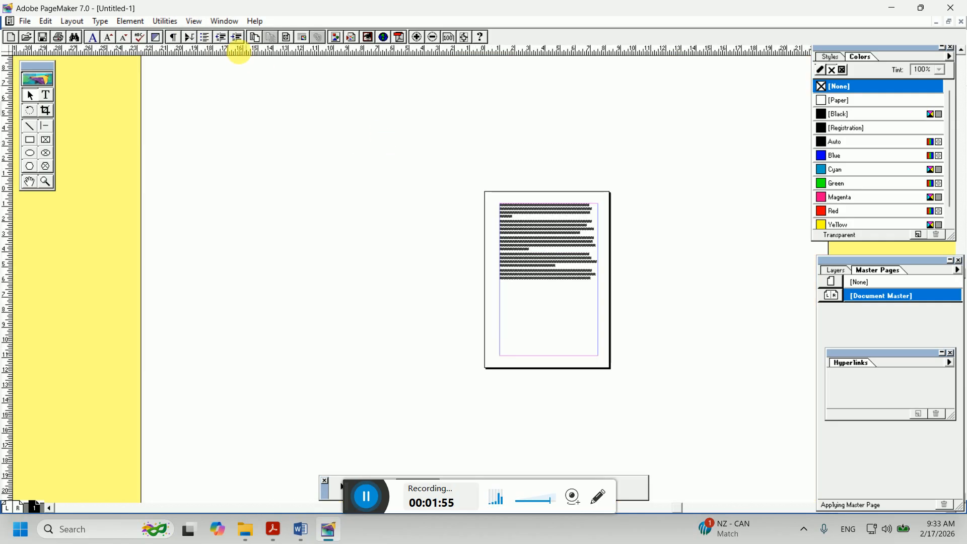
Zoom the view to 100% size, then to 400% size
click(194, 21)
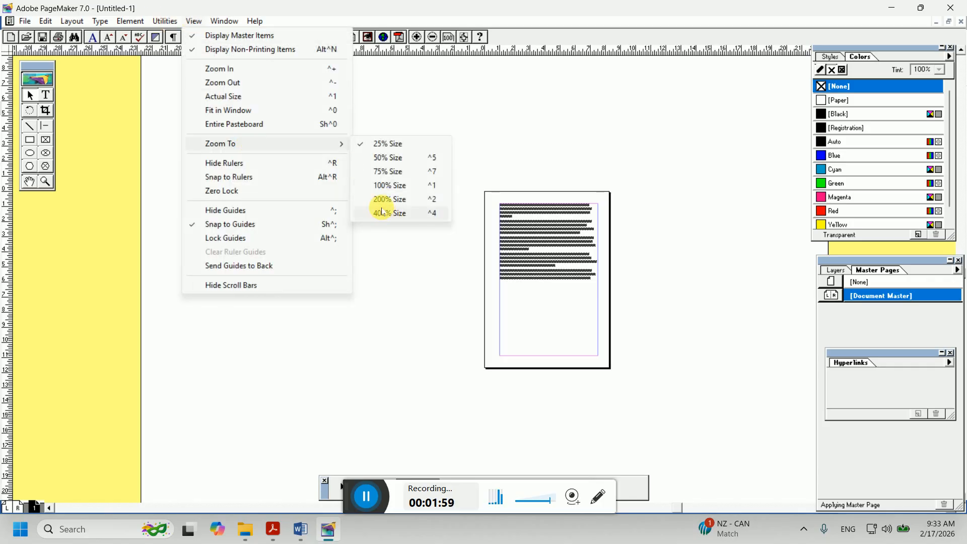
click(380, 185)
click(193, 21)
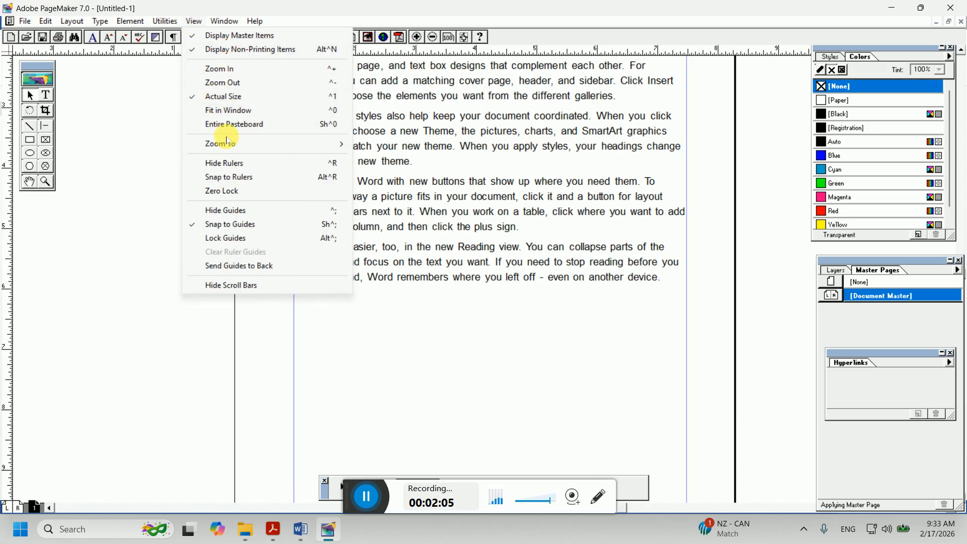
mouse_move(247, 144)
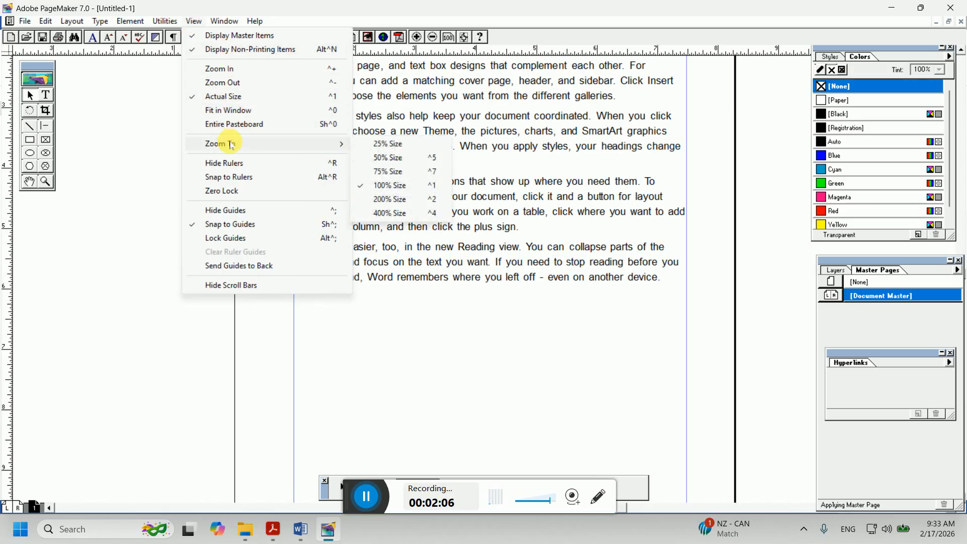
click(382, 214)
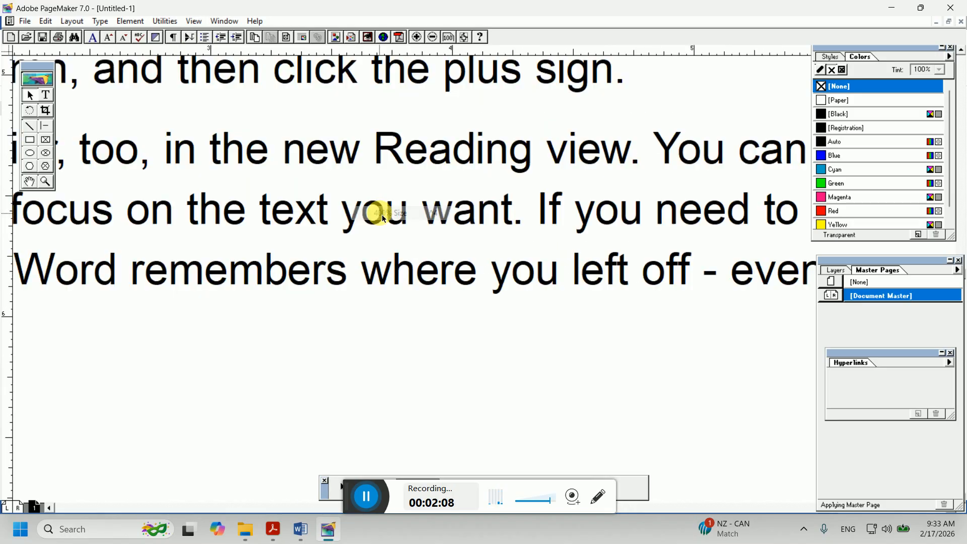
Return the view to Actual Size
click(195, 21)
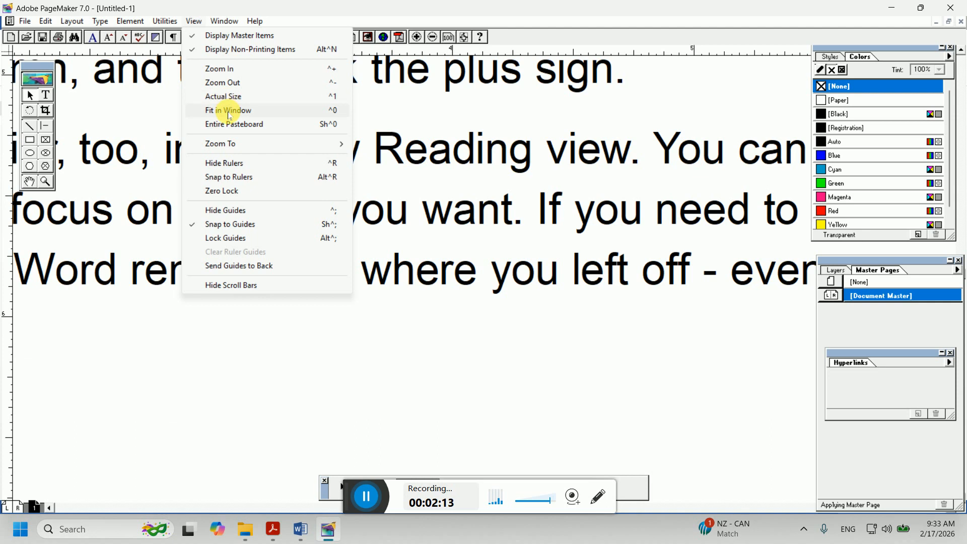
click(229, 103)
click(166, 21)
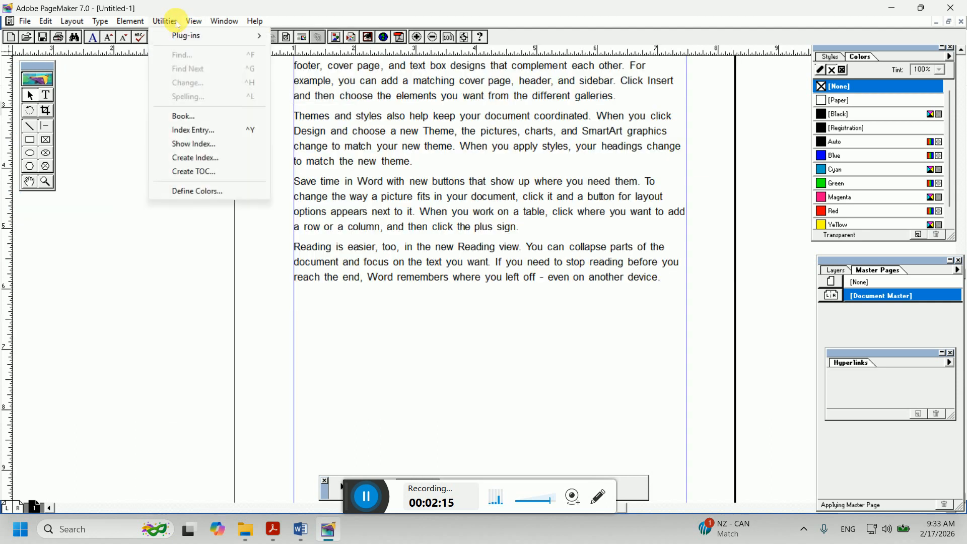
mouse_move(229, 151)
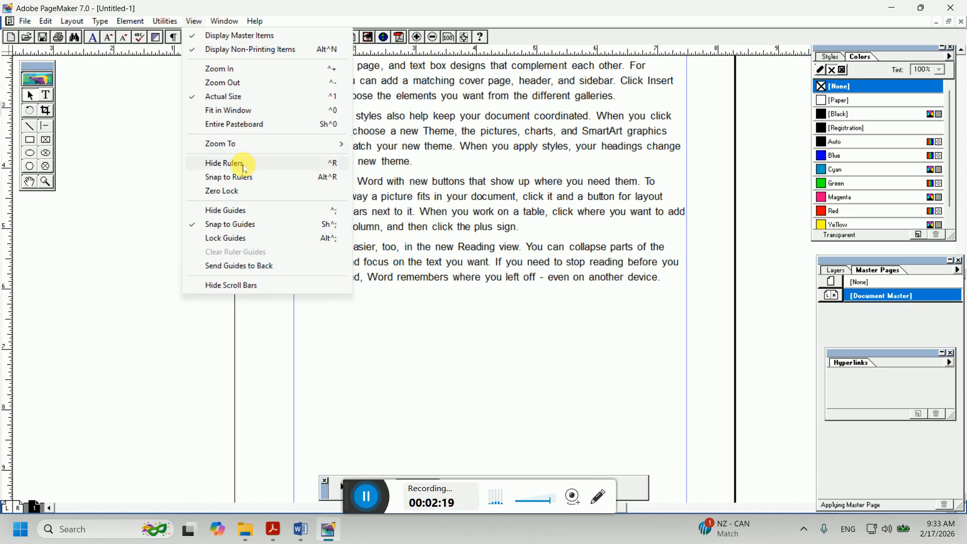
click(172, 170)
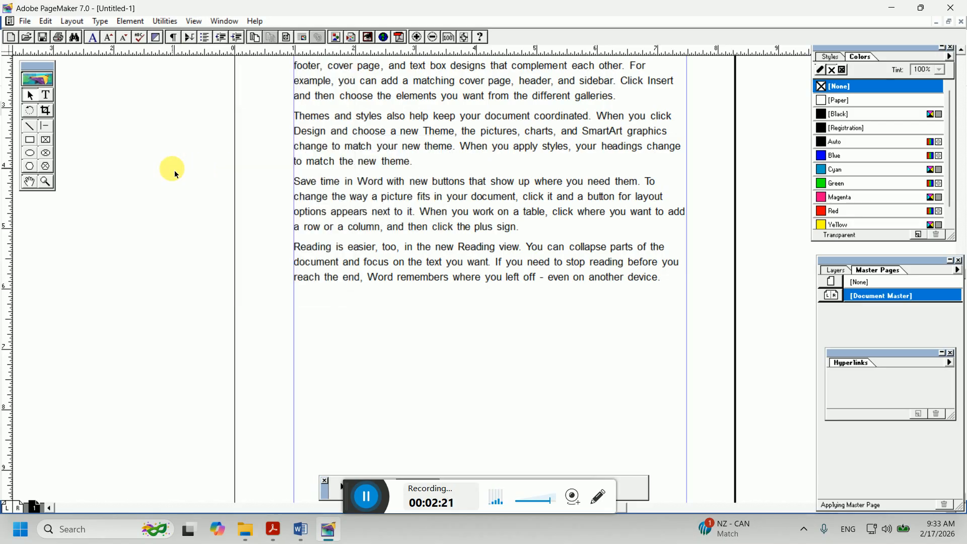
Hide the rulers and then show them again
click(194, 21)
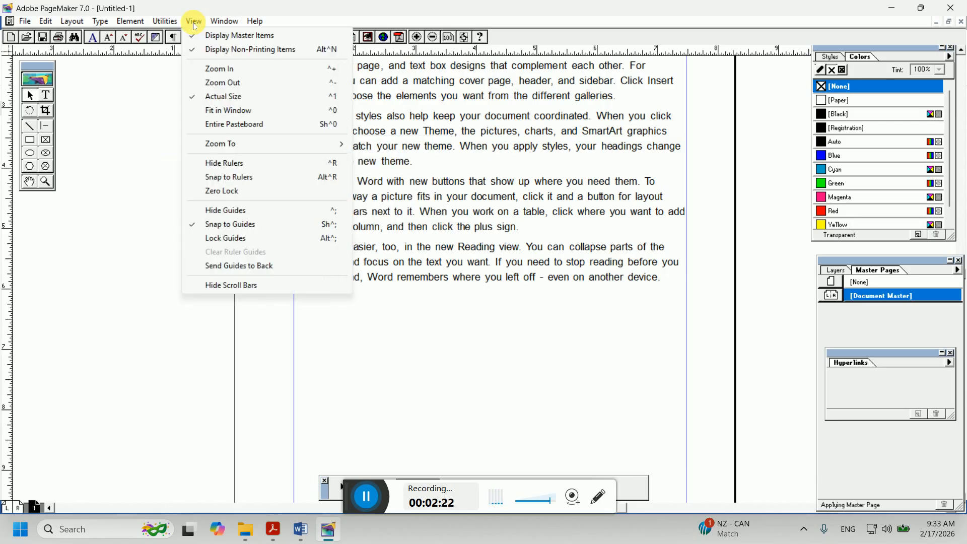
click(247, 164)
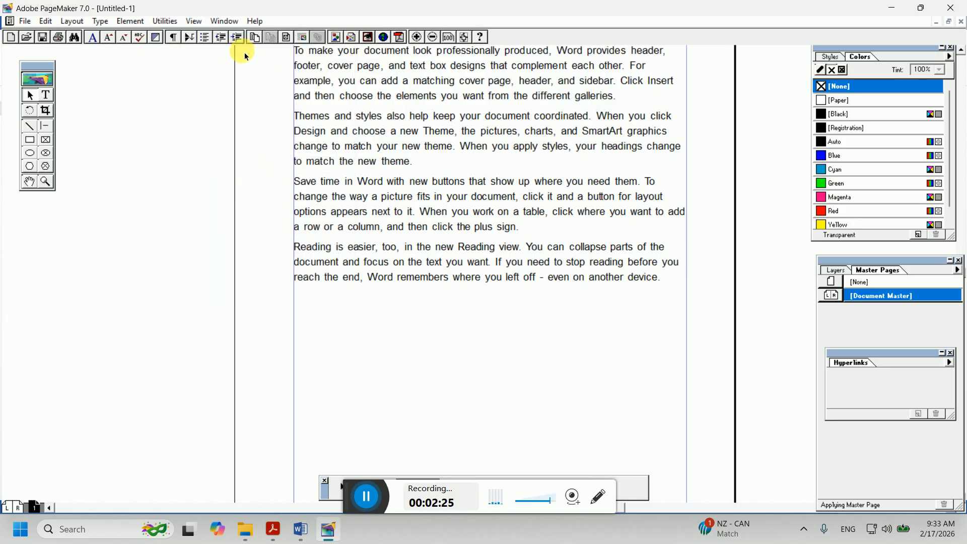
click(194, 21)
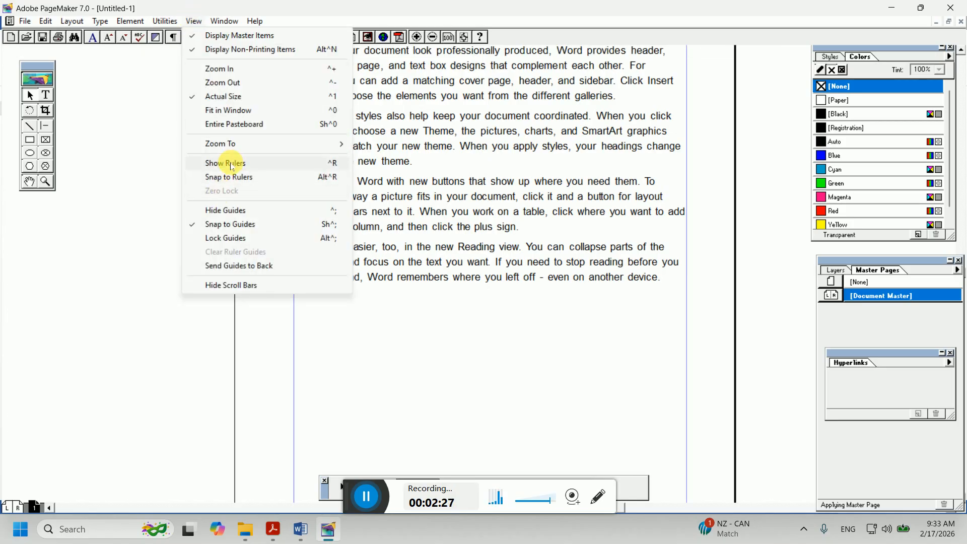
click(227, 163)
Toggle the Snap to Rulers option
click(194, 22)
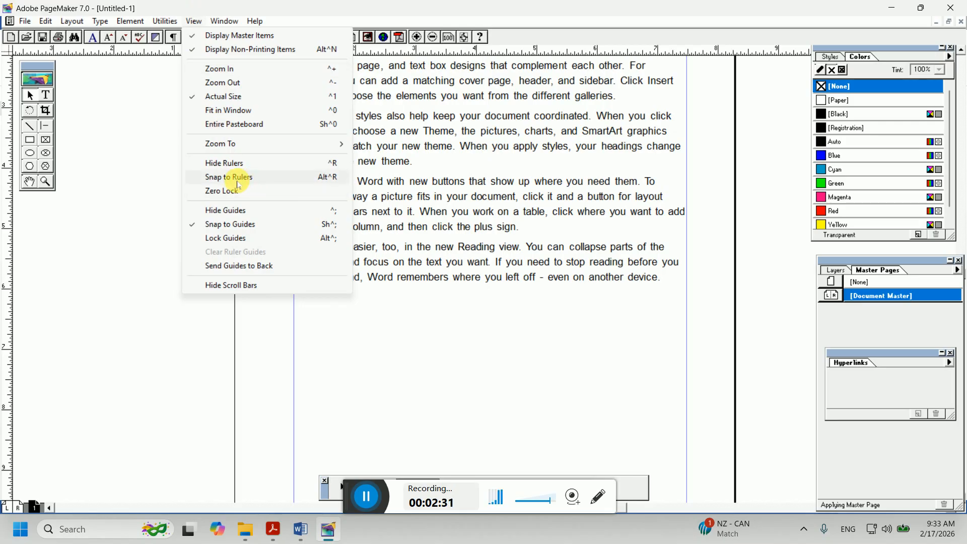
click(238, 181)
click(194, 22)
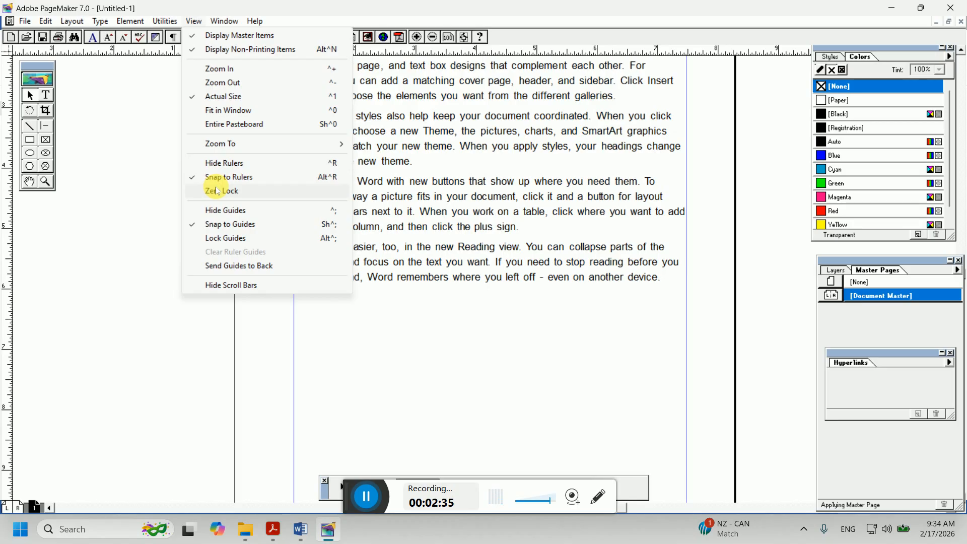
Toggle the Lock Guides option, then pull a vertical ruler guide onto the page at about the 4-inch mark
click(222, 241)
drag(11, 261, 471, 348)
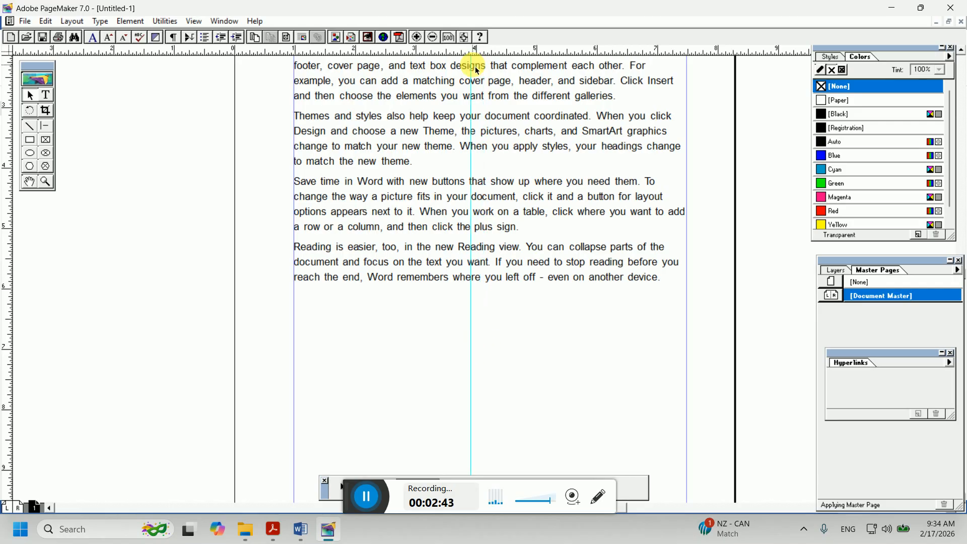
Add a horizontal ruler guide across the page just above the text block's lower edge
drag(448, 60, 431, 157)
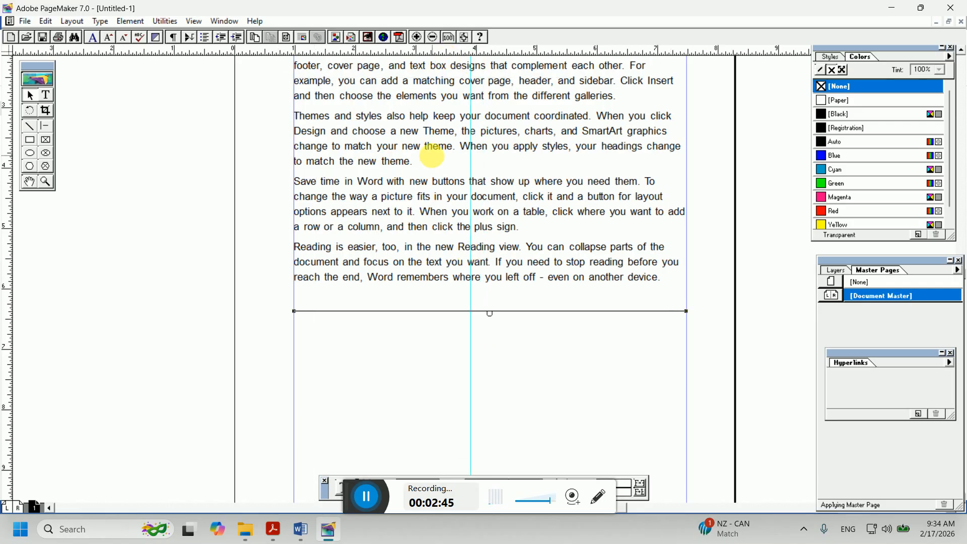
key(ctrl+z)
drag(381, 54, 417, 290)
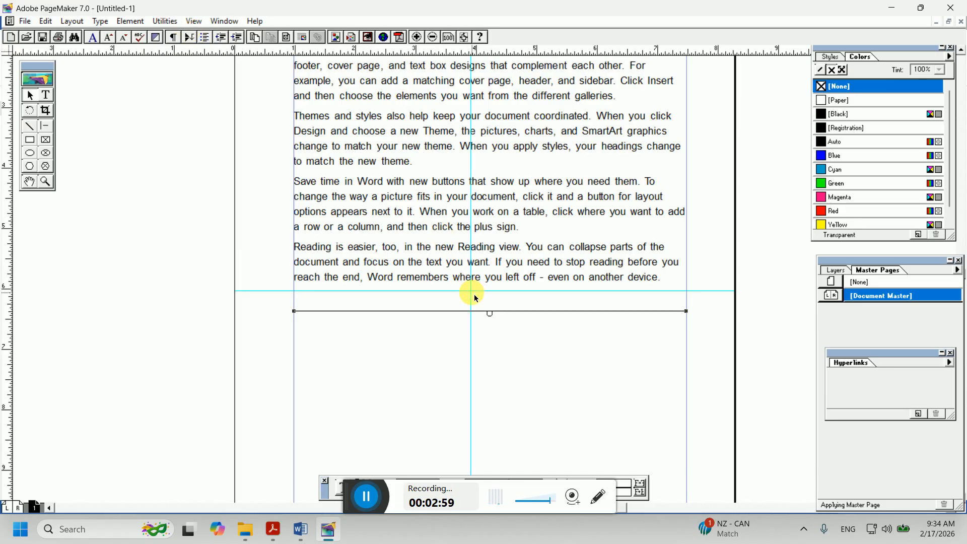
Hide the guides and then show them again
click(192, 21)
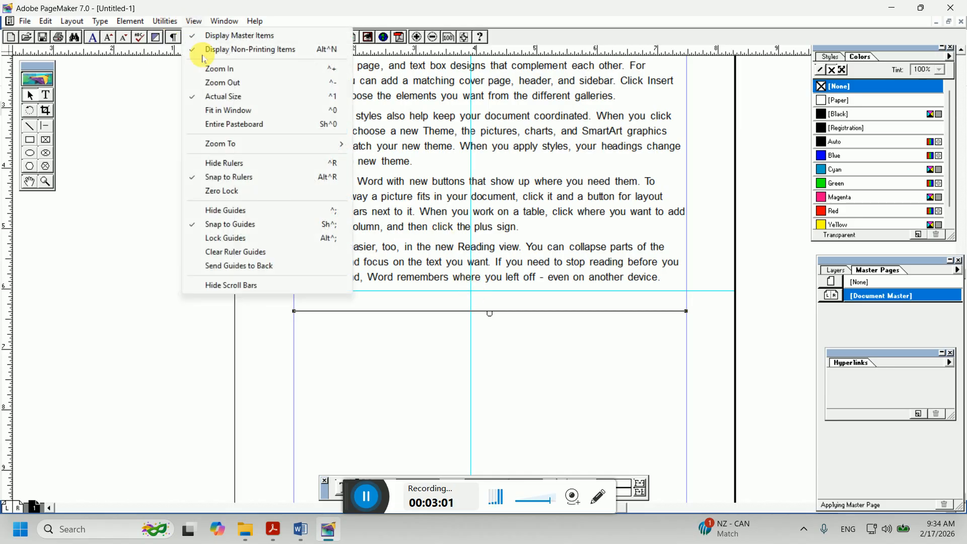
click(205, 215)
click(191, 21)
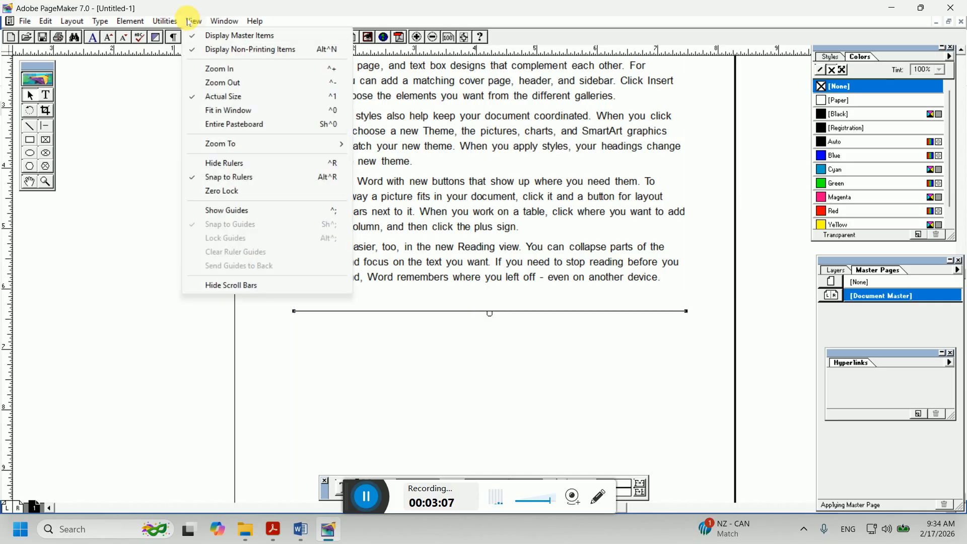
click(210, 210)
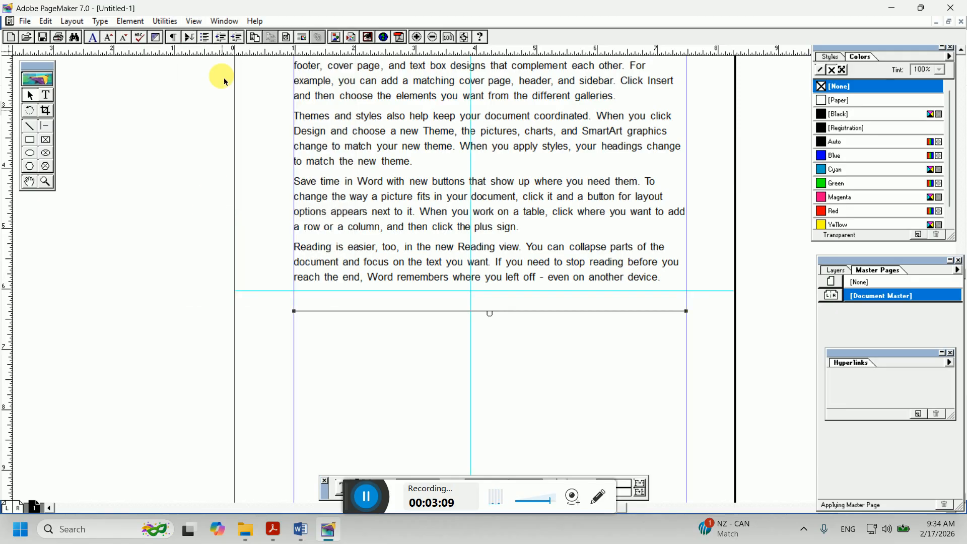
Clear all ruler guides from the page
click(192, 21)
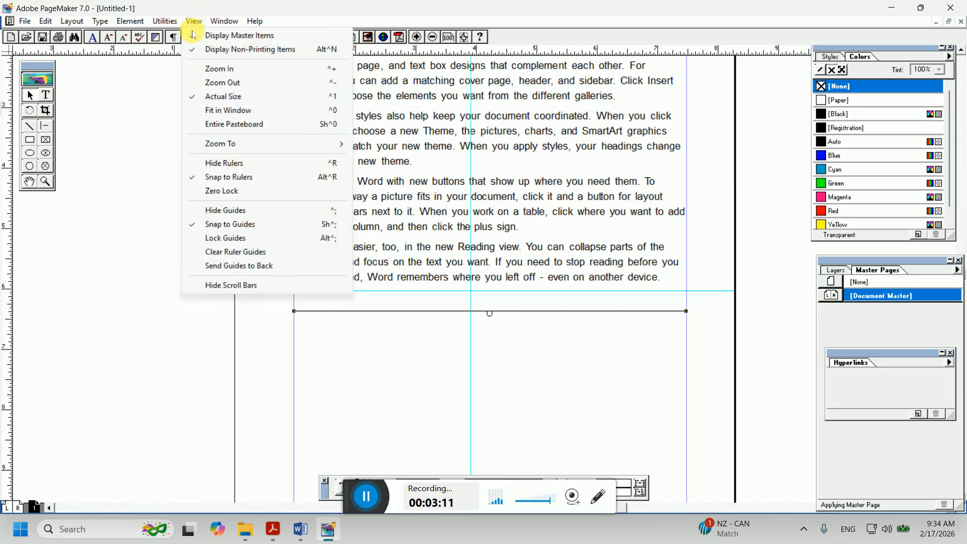
click(236, 255)
click(193, 21)
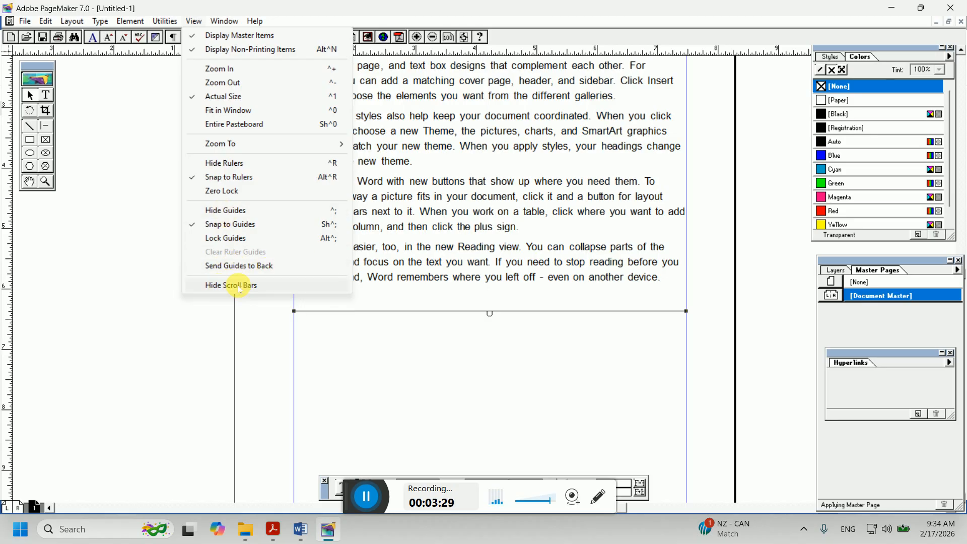
click(962, 67)
click(961, 226)
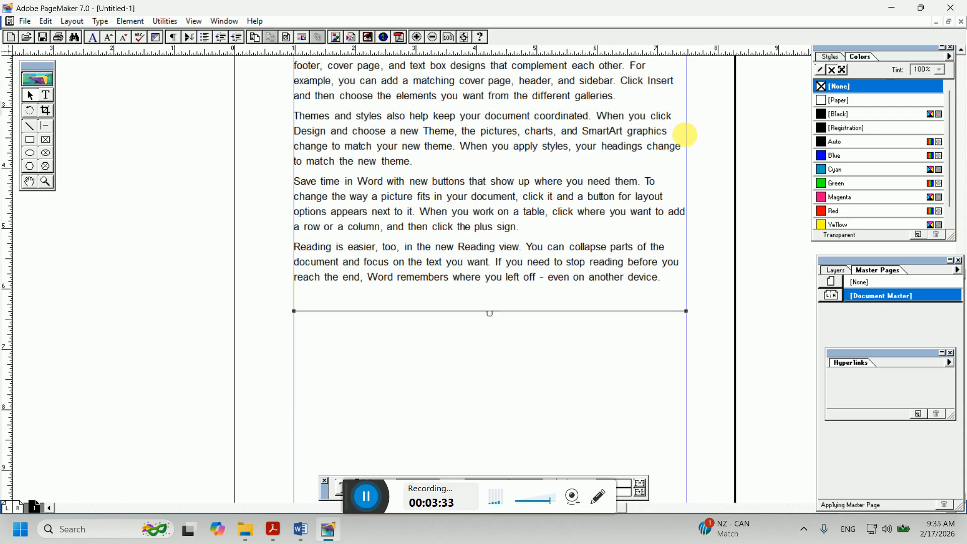
Hide the scroll bars and then show them again
click(194, 21)
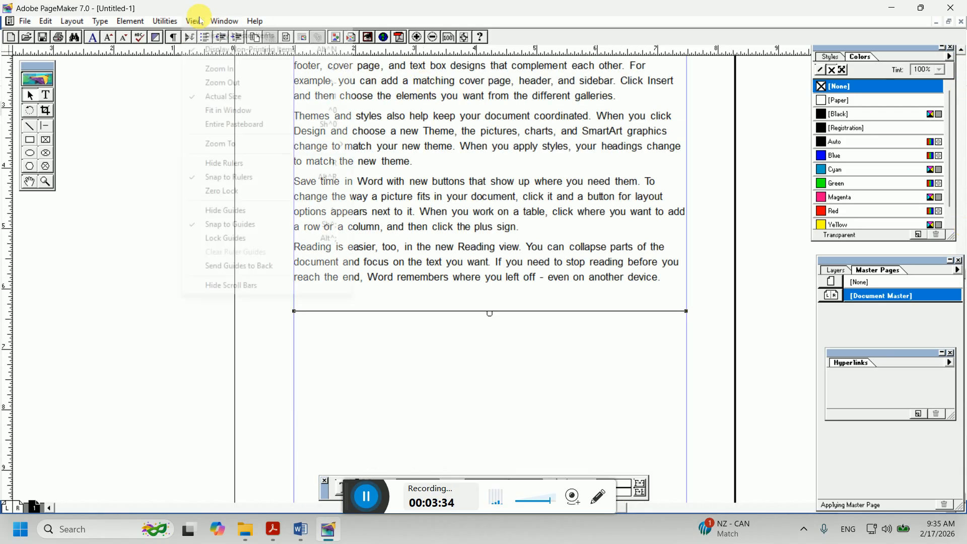
click(227, 286)
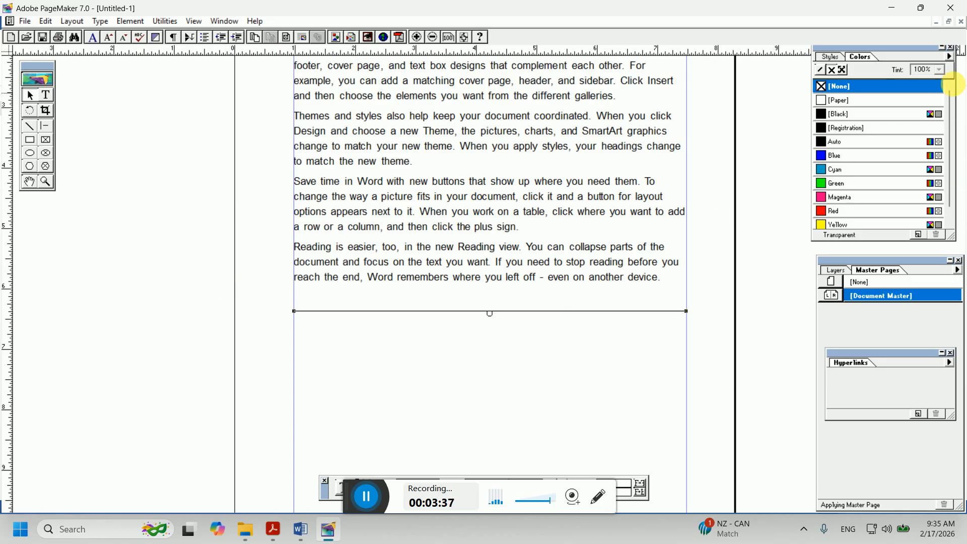
click(198, 25)
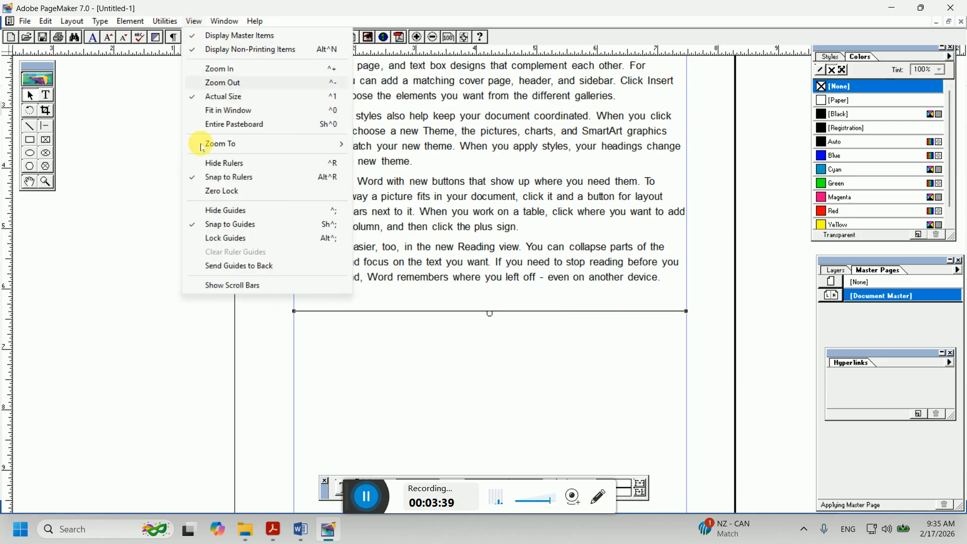
click(212, 286)
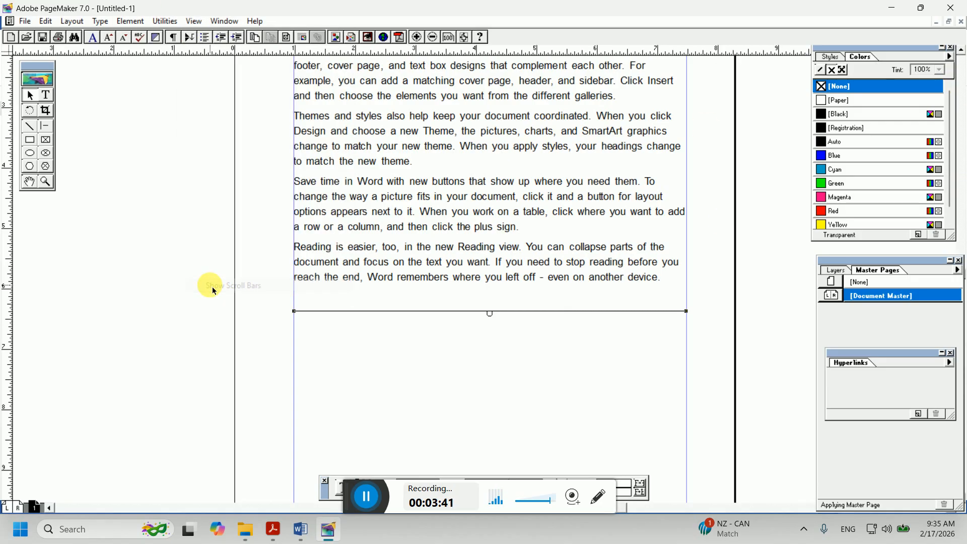
Select the word "example," at the start of the second paragraph's second line with the Text tool
click(194, 22)
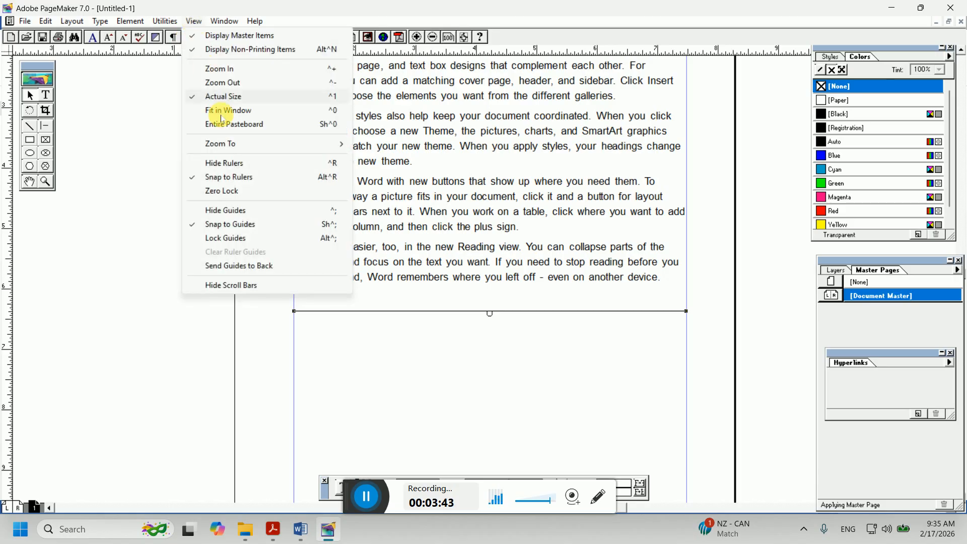
click(446, 191)
click(45, 96)
click(301, 93)
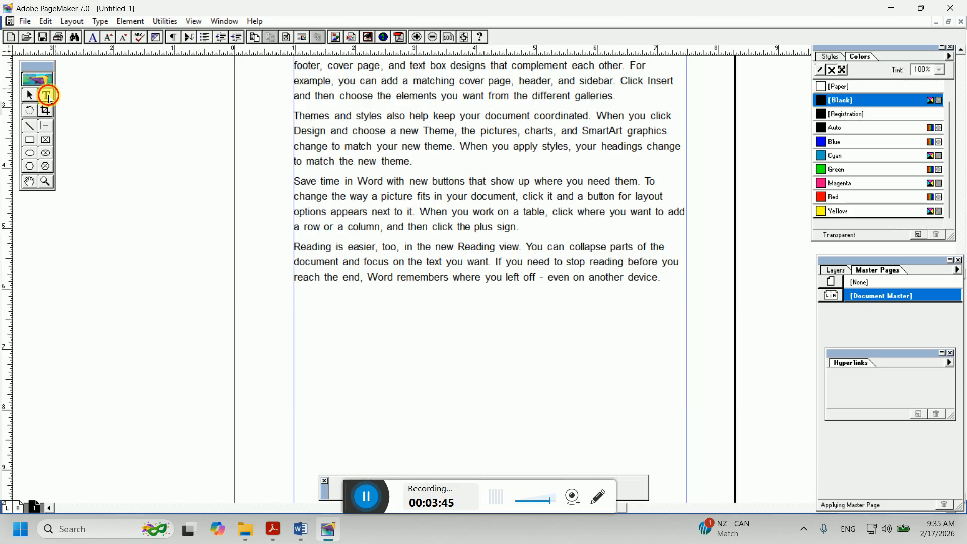
drag(296, 80, 339, 82)
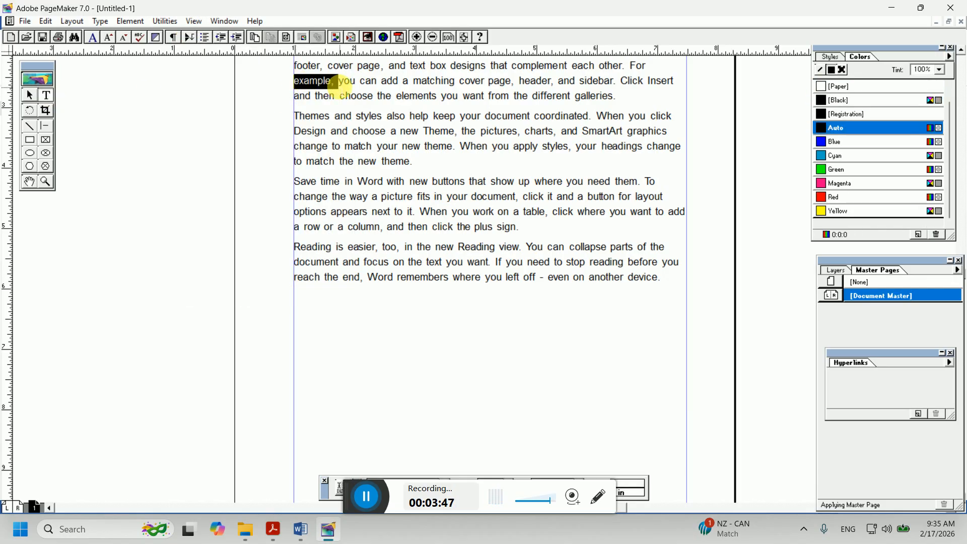
Fit the page in the window and switch back to the Pointer tool
click(194, 21)
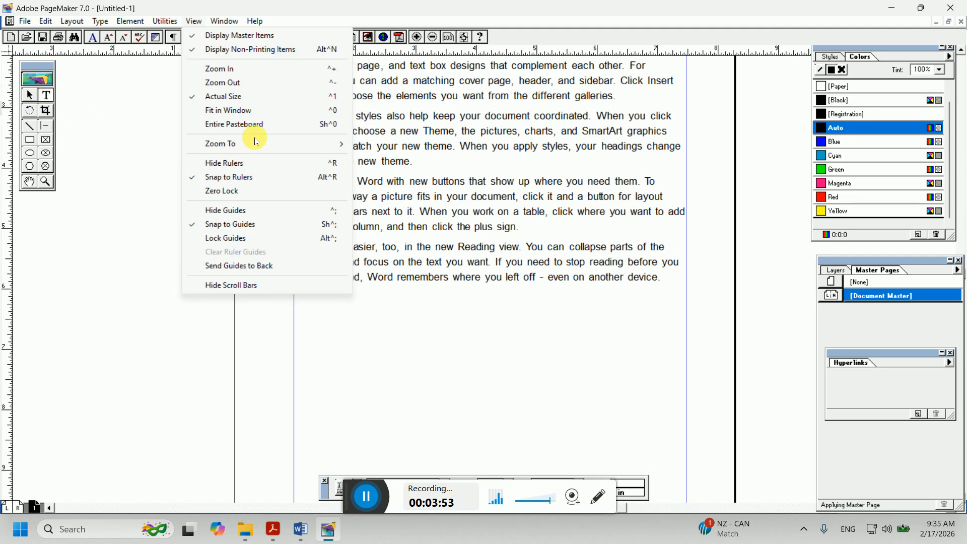
click(227, 111)
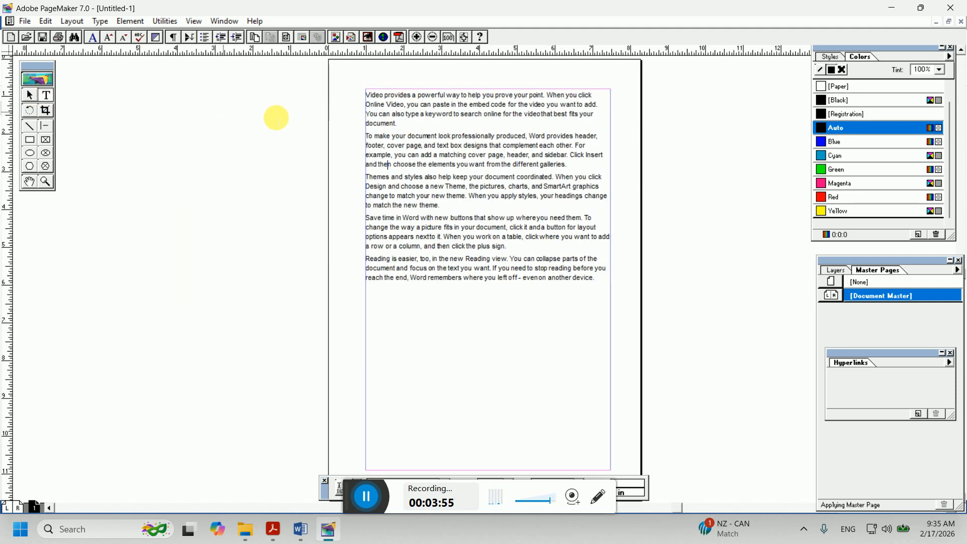
click(30, 97)
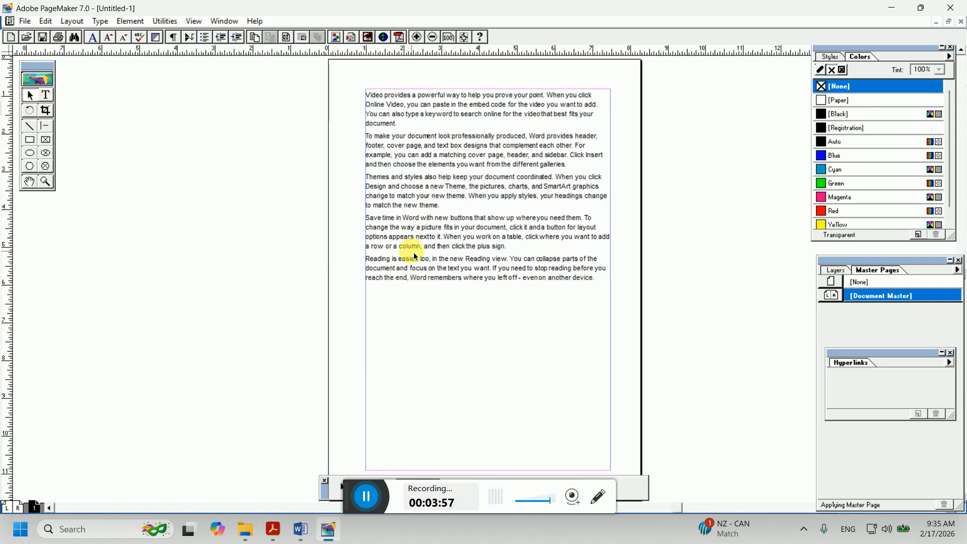